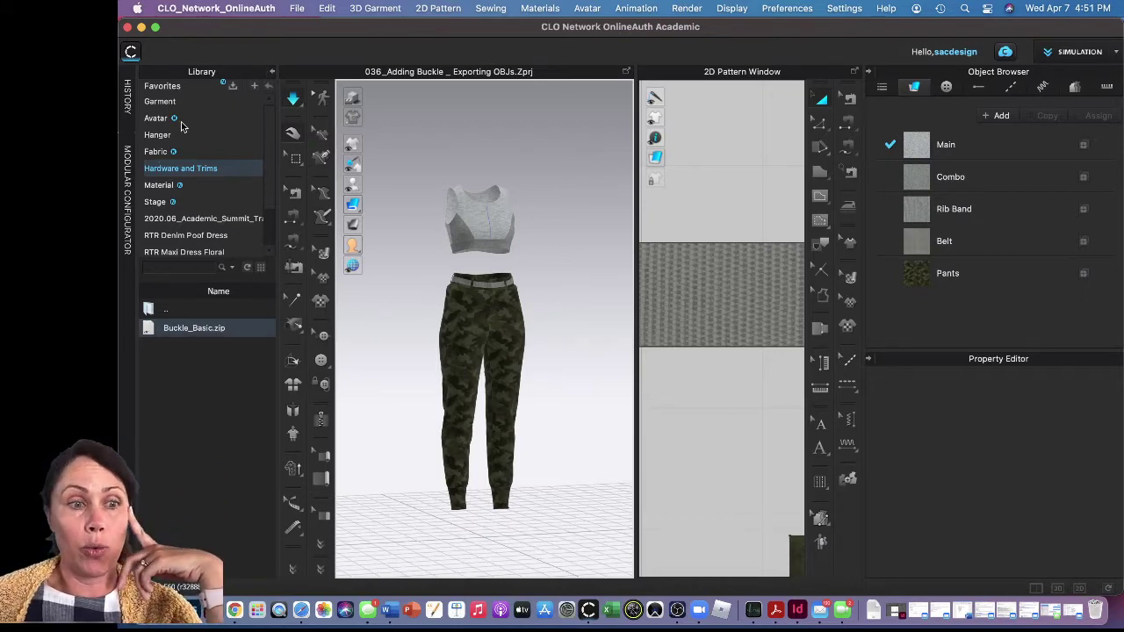
click(155, 153)
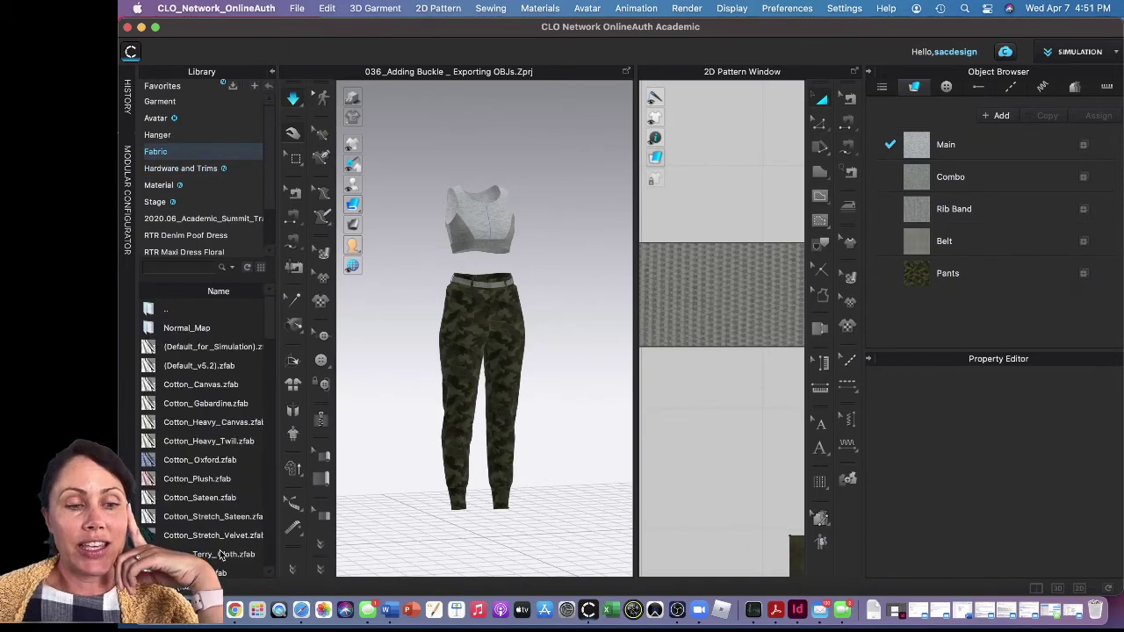
mouse_move(206, 518)
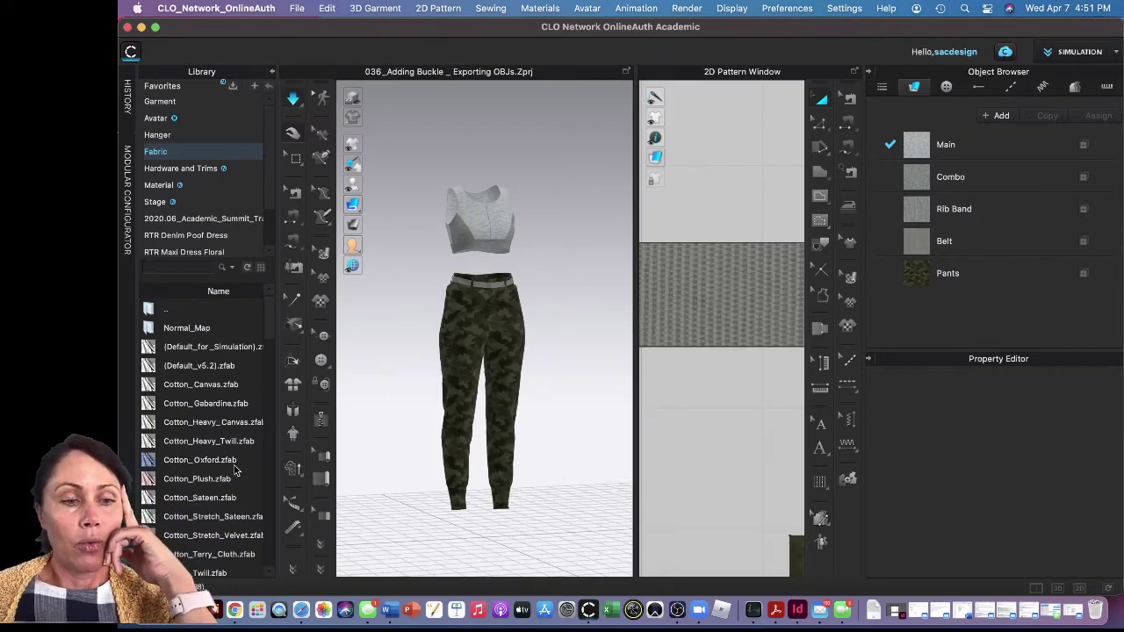
scroll(234, 471, down, 5)
scroll(234, 471, down, 10)
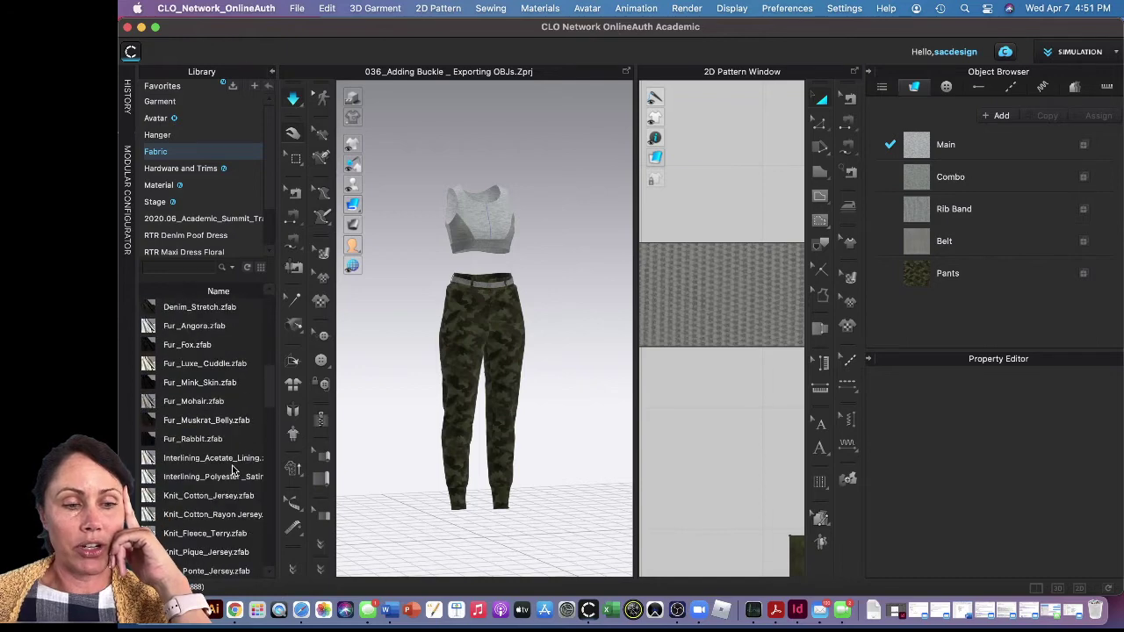
scroll(233, 471, down, 3)
scroll(234, 470, up, 10)
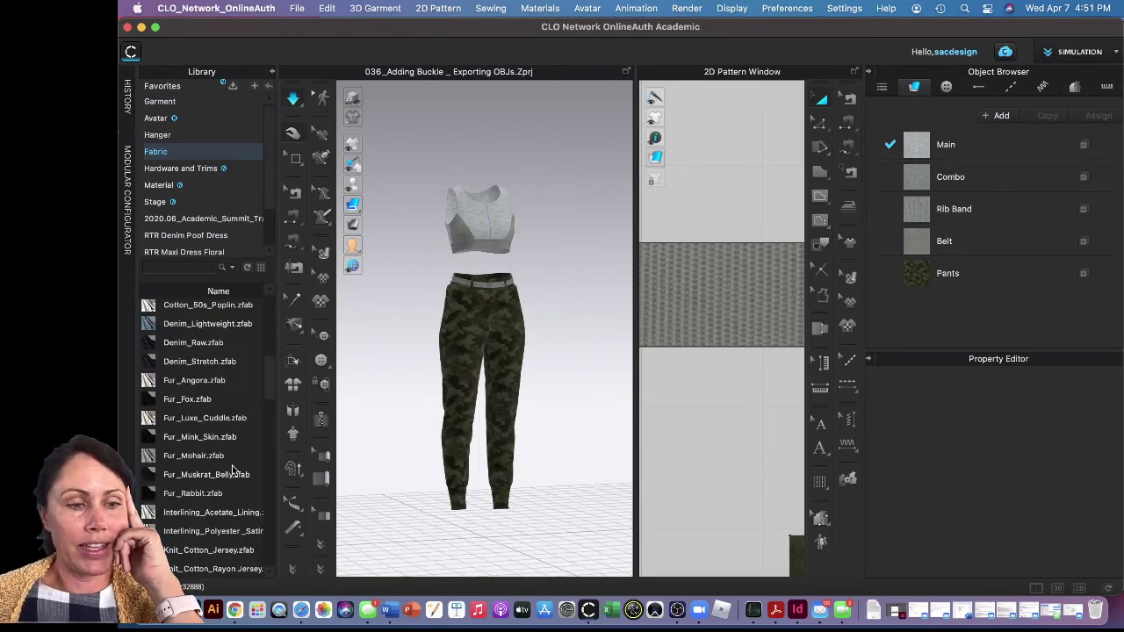
scroll(234, 471, up, 5)
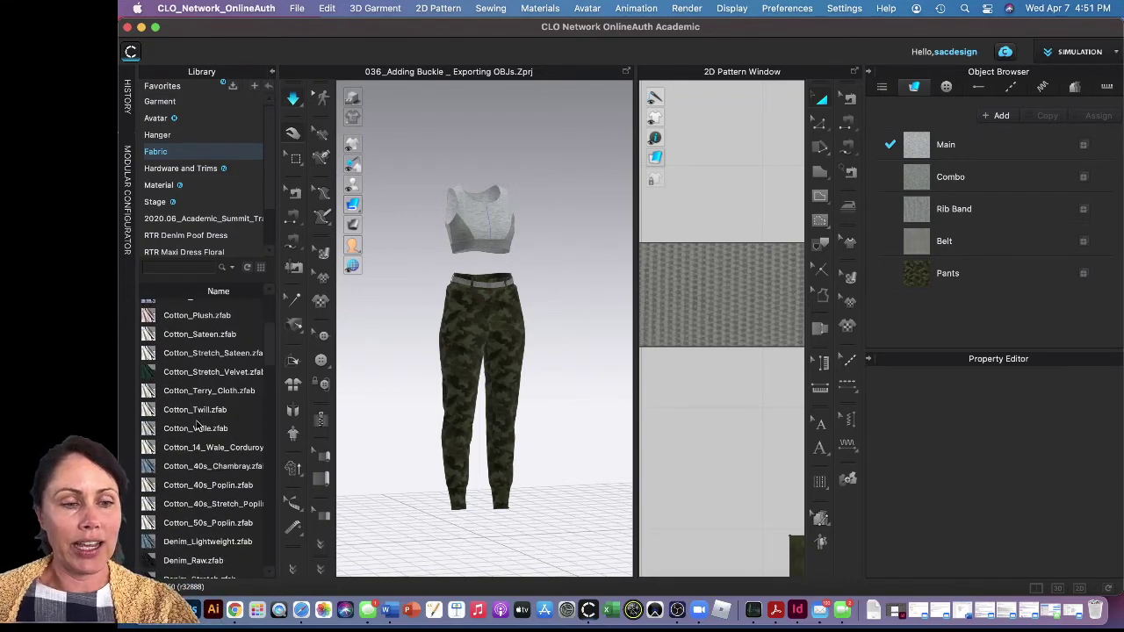
scroll(196, 423, up, 5)
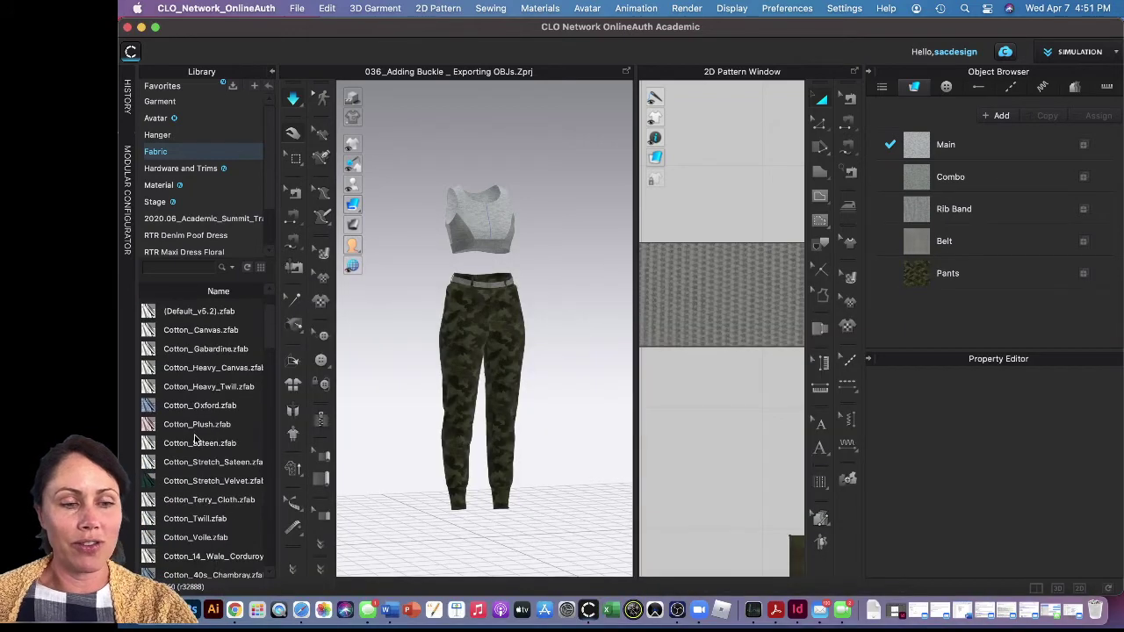
mouse_move(195, 434)
scroll(196, 438, down, 10)
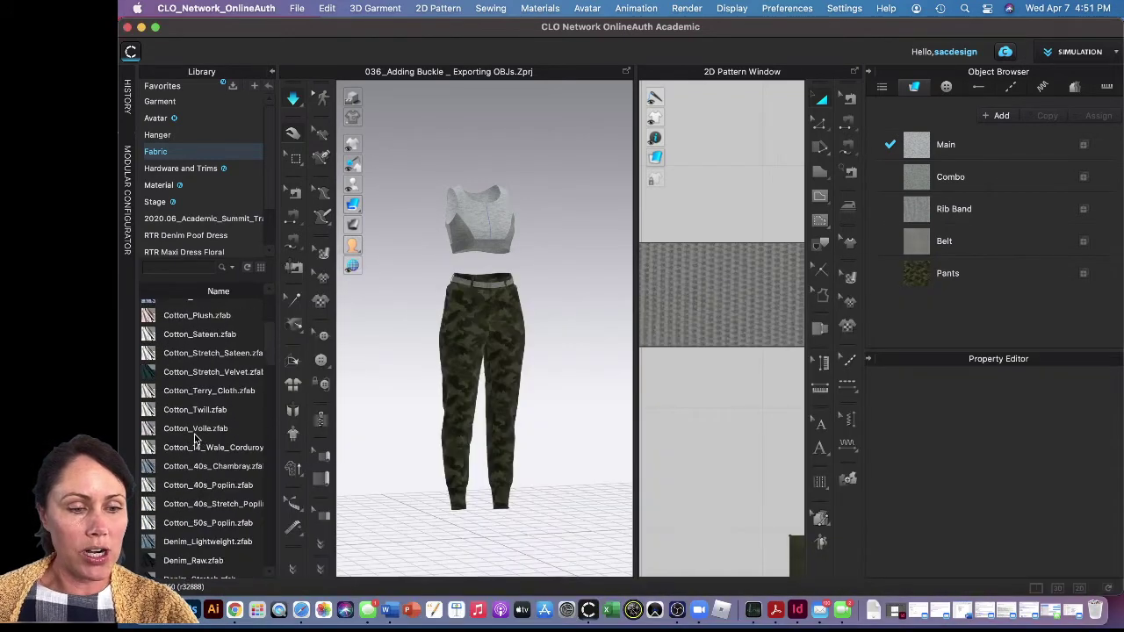
scroll(195, 439, down, 6)
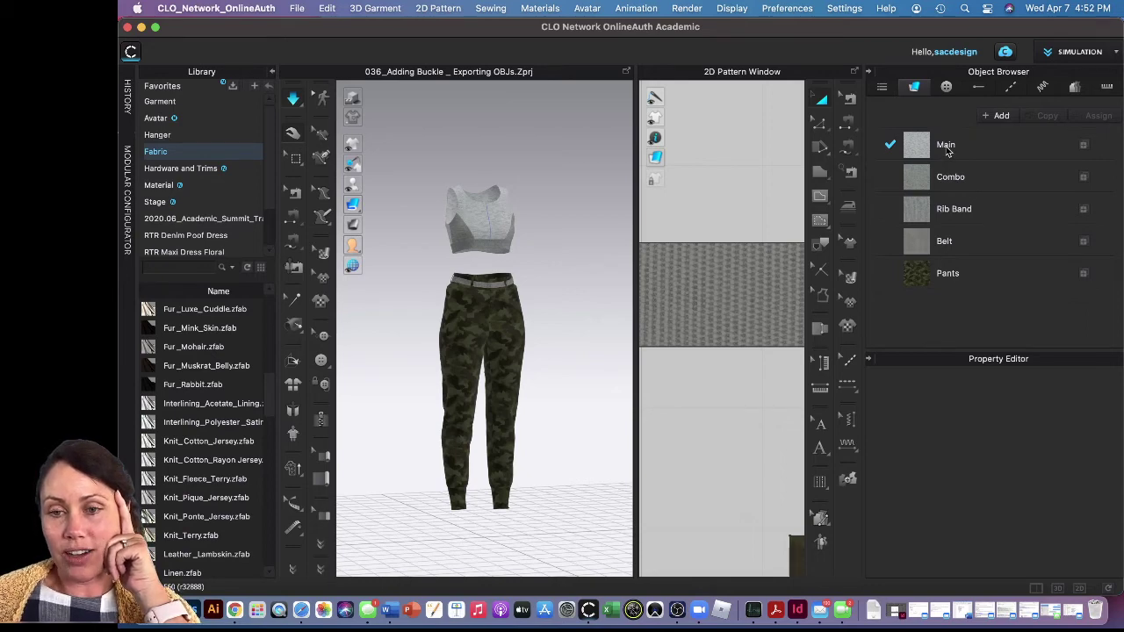
right_click(946, 150)
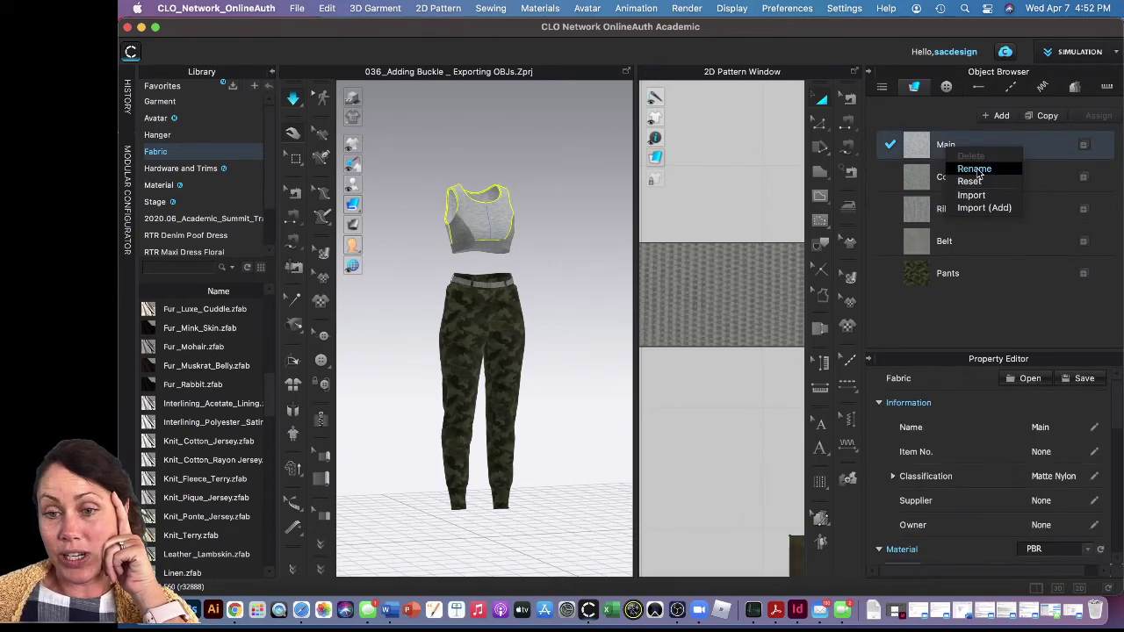
click(1030, 292)
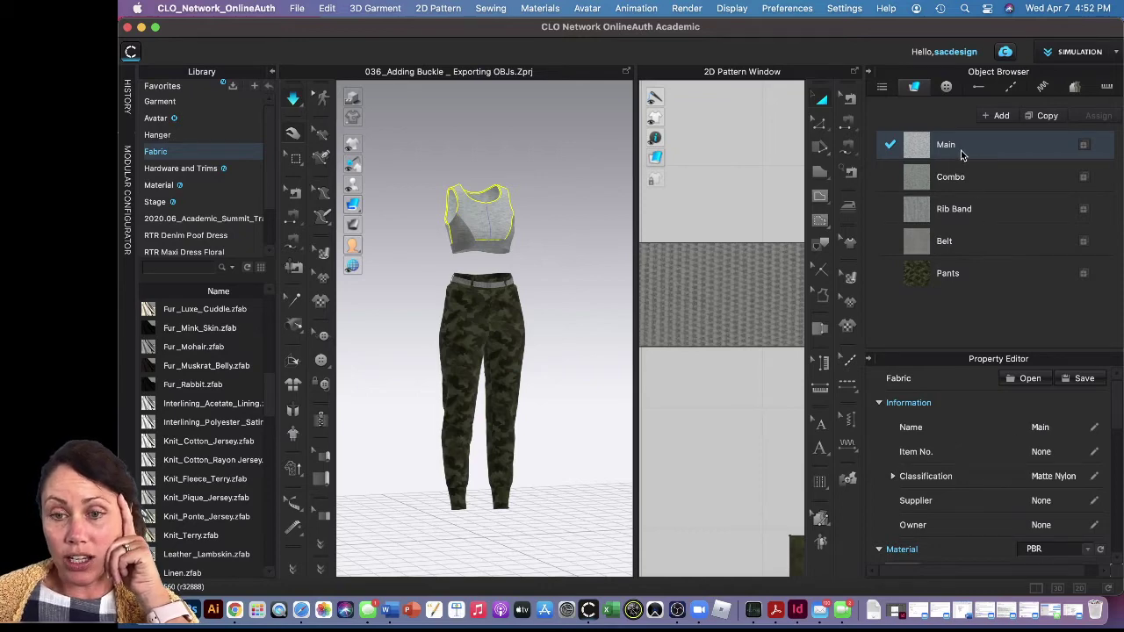
- Select the right pants leg piece and apply the camo Pants fabric to it
click(400, 169)
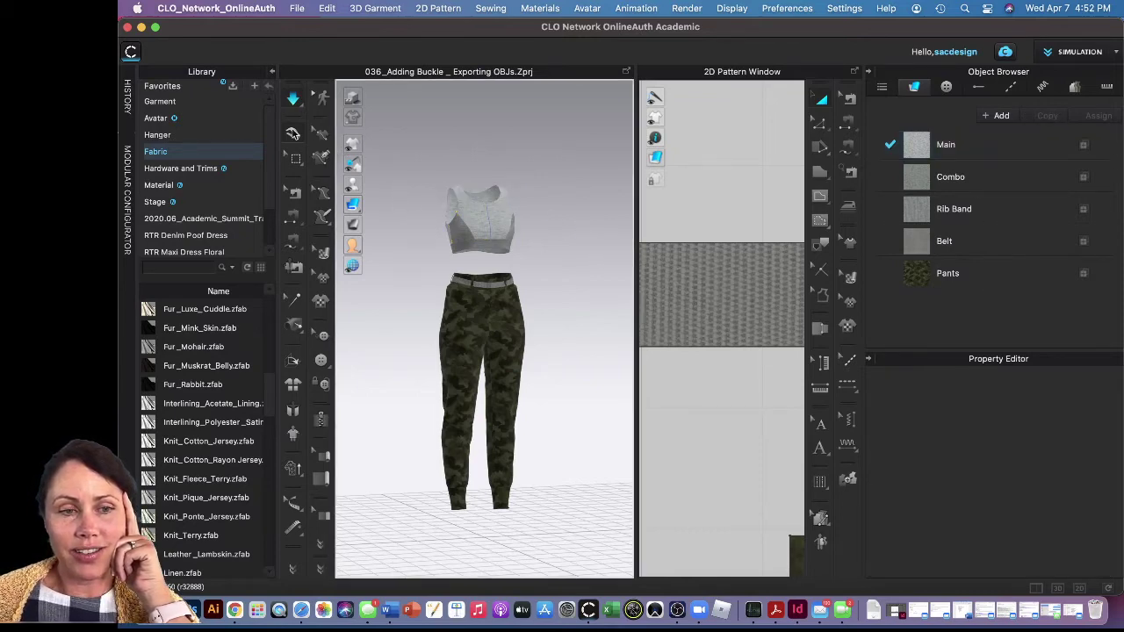
click(293, 132)
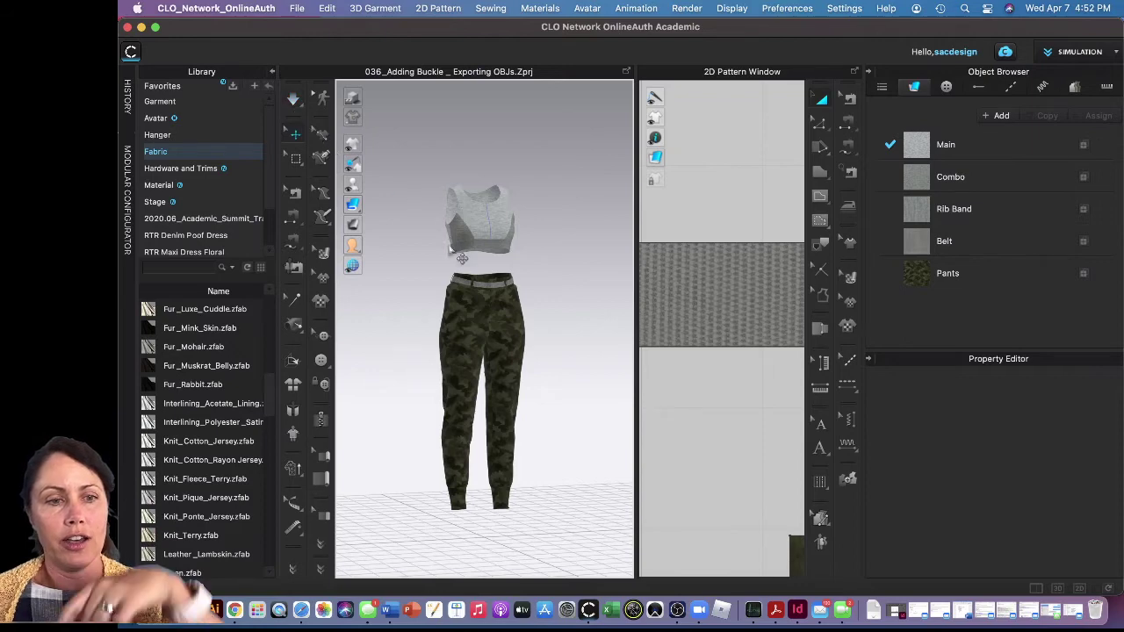
click(490, 235)
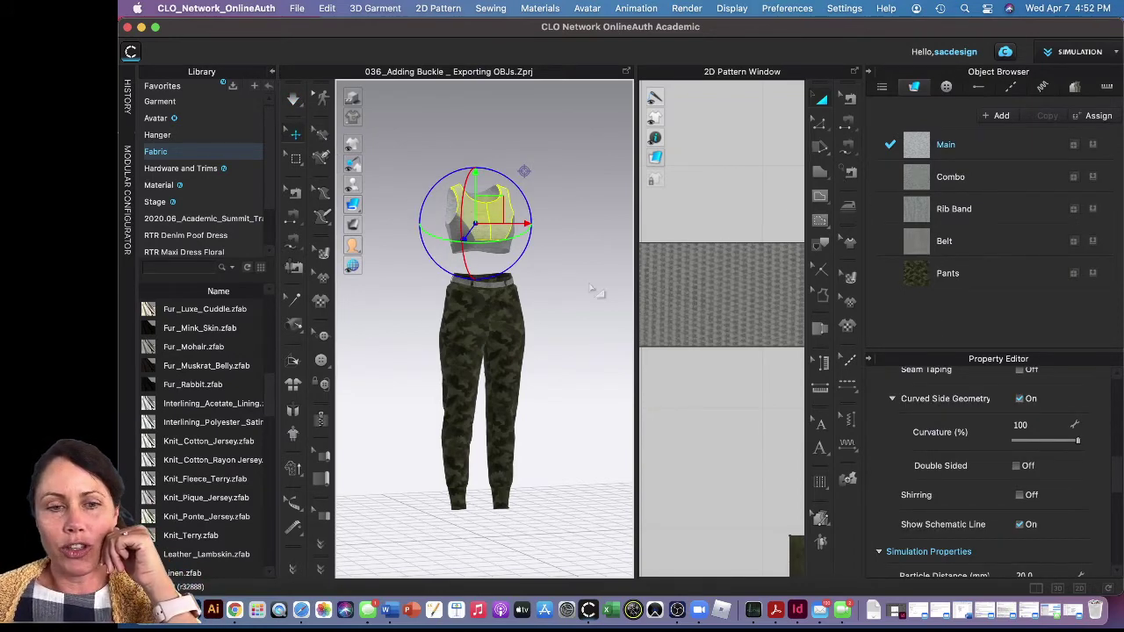
click(506, 350)
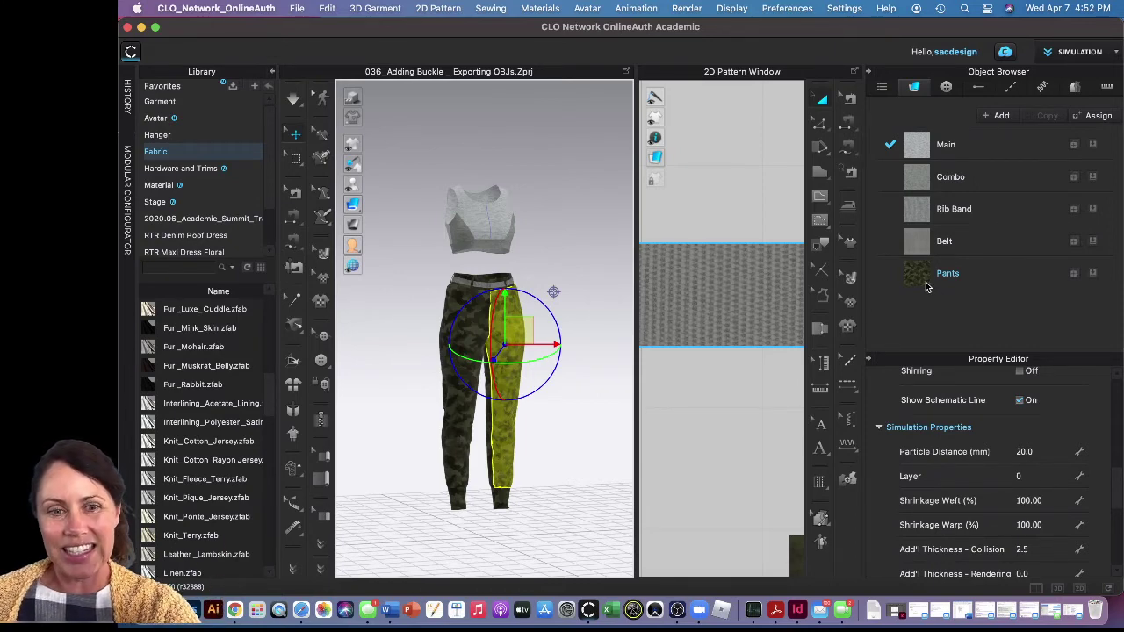
drag(927, 287, 525, 364)
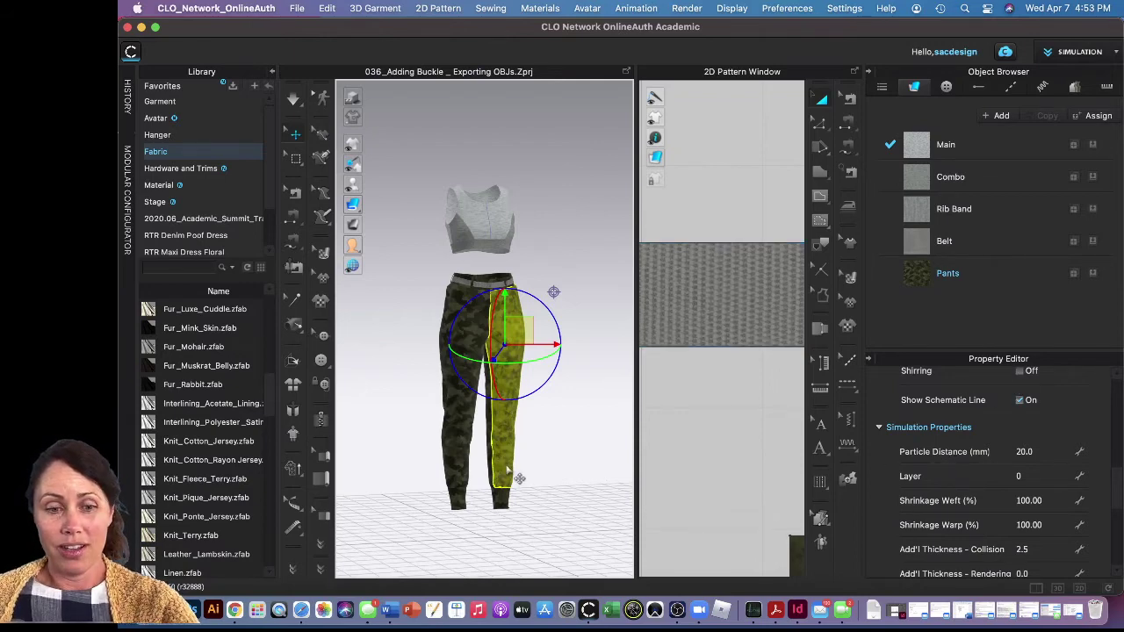
- Select Pants in the Object Browser and review its Basic Parameters and Reflection settings
click(925, 274)
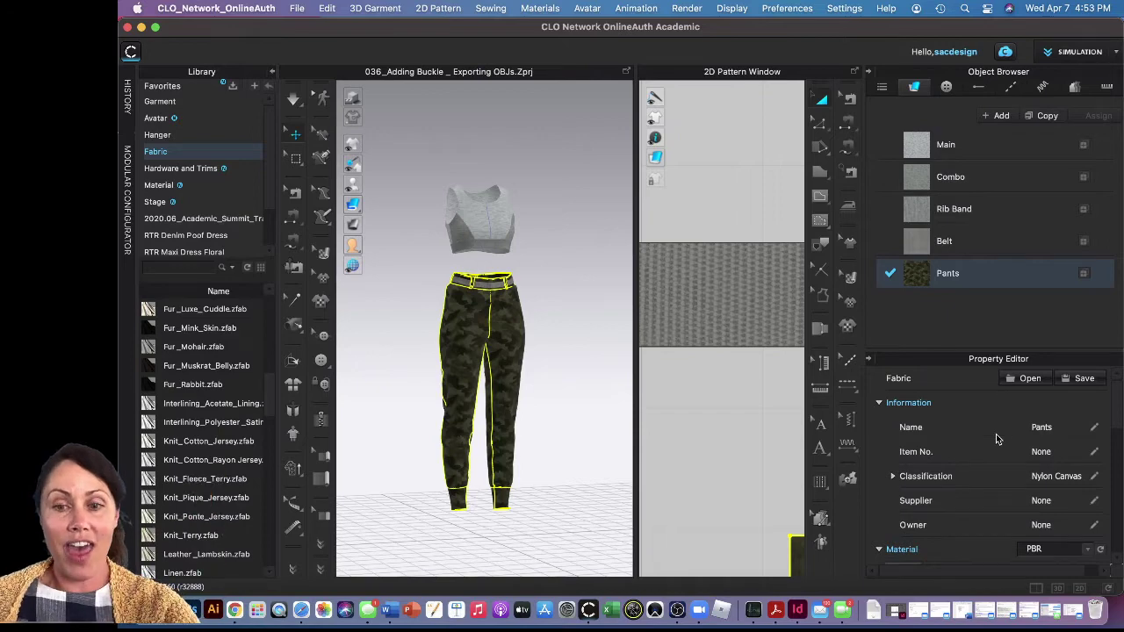
scroll(997, 434, down, 2)
scroll(1000, 437, down, 2)
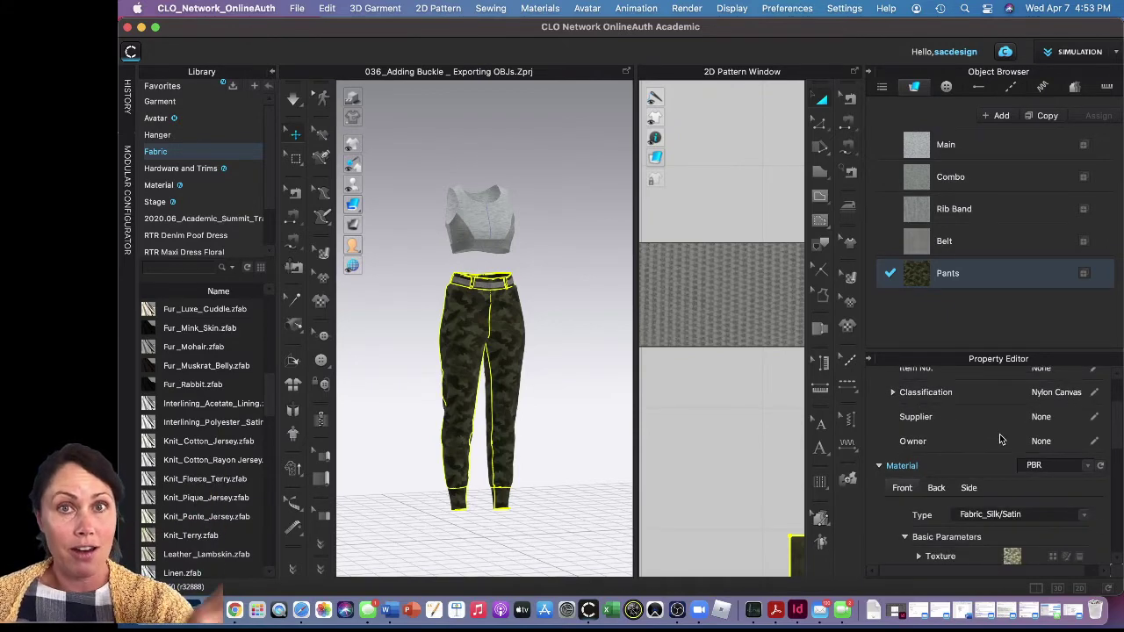
scroll(997, 428, down, 6)
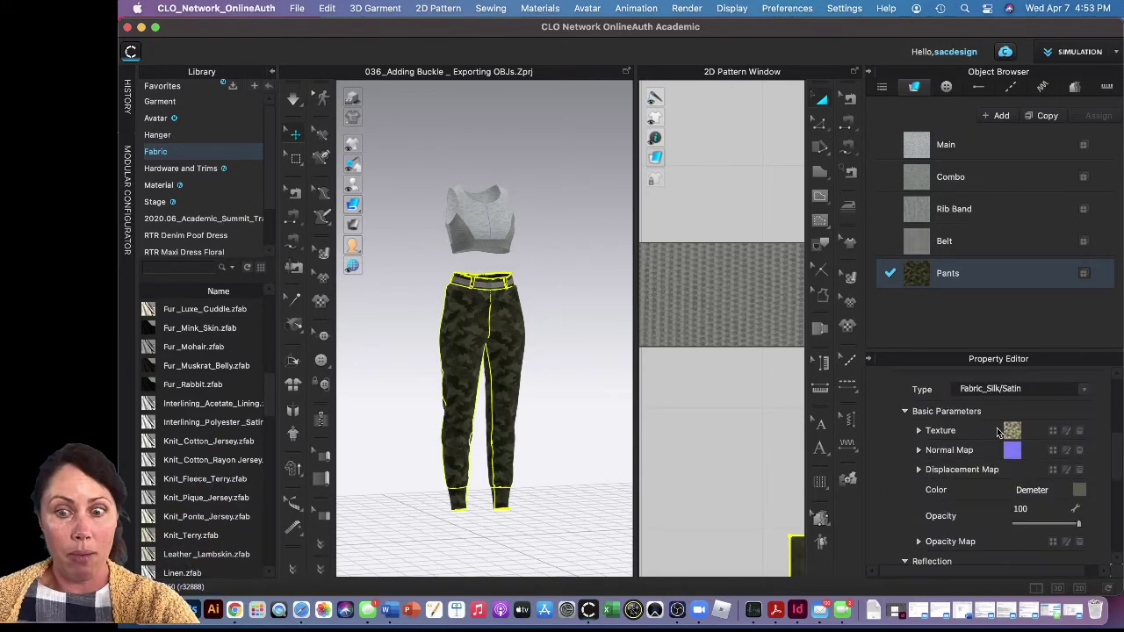
scroll(997, 430, up, 2)
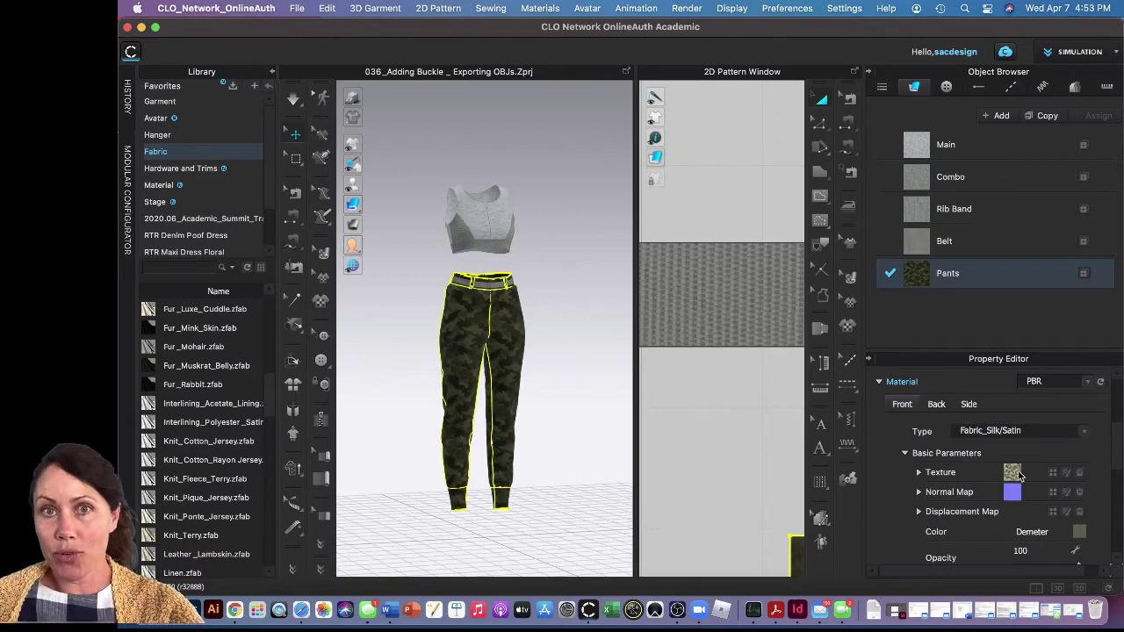
mouse_move(1019, 475)
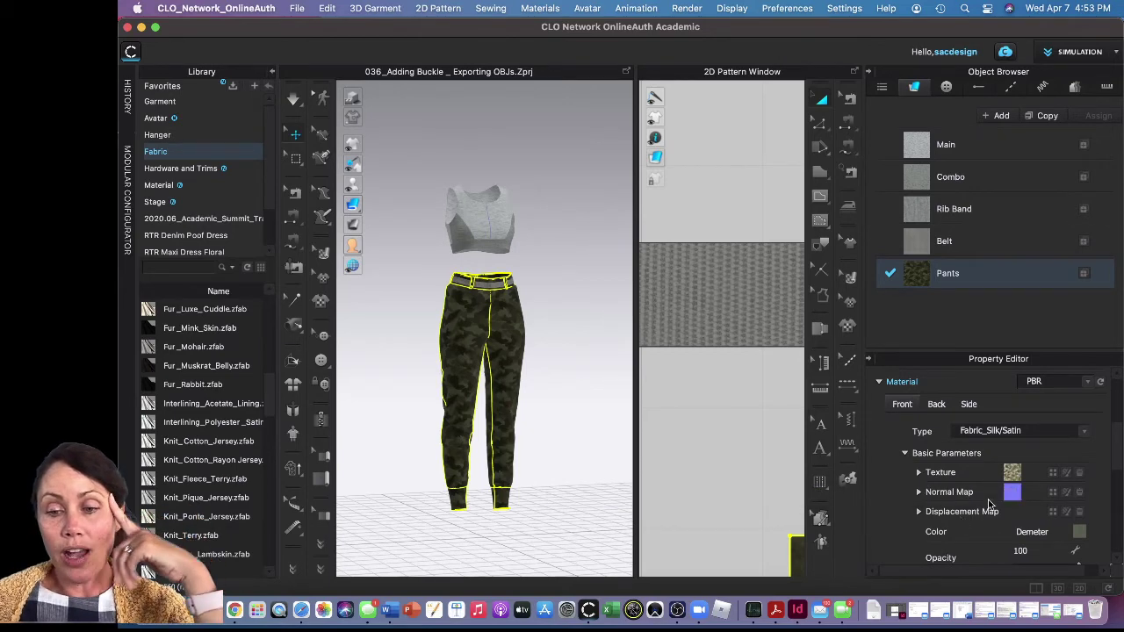
mouse_move(1013, 498)
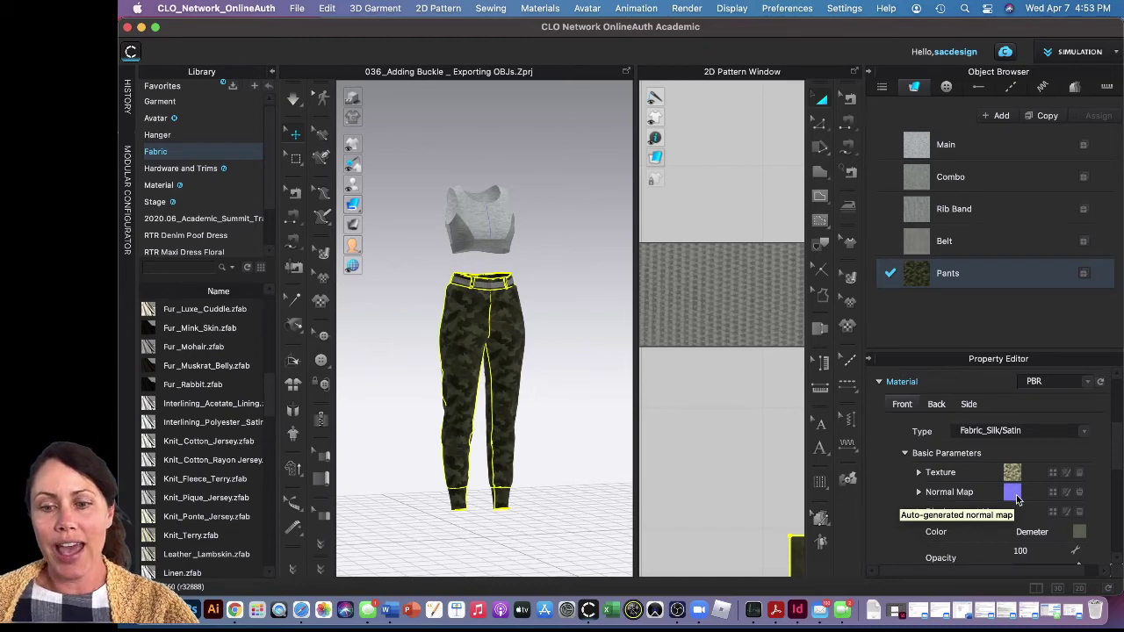
scroll(1017, 499, down, 2)
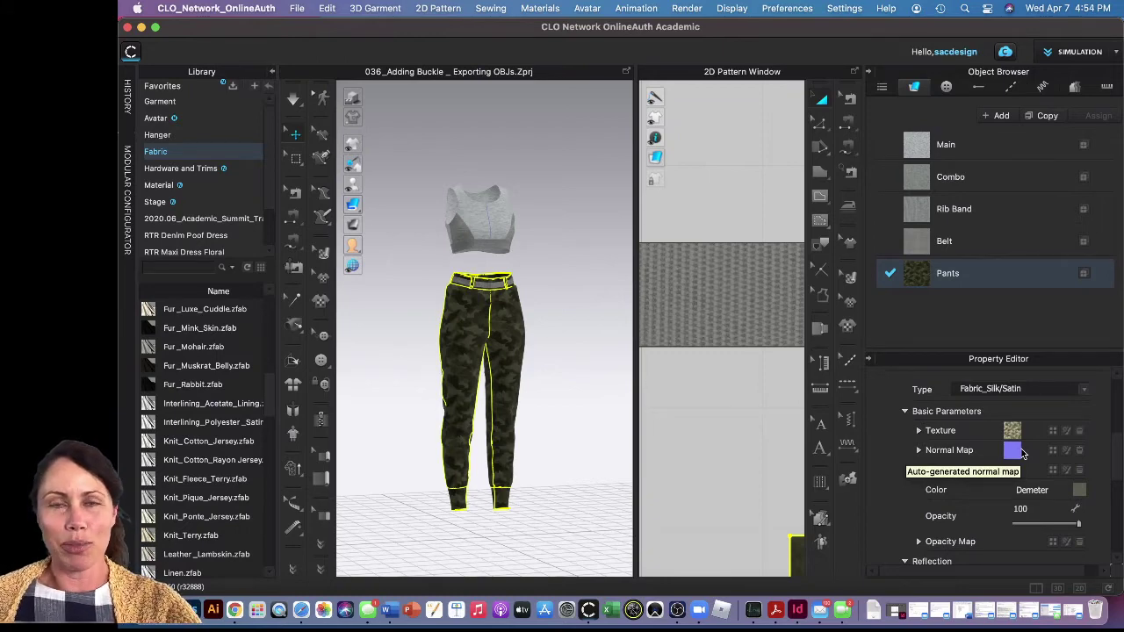
scroll(1018, 457, down, 2)
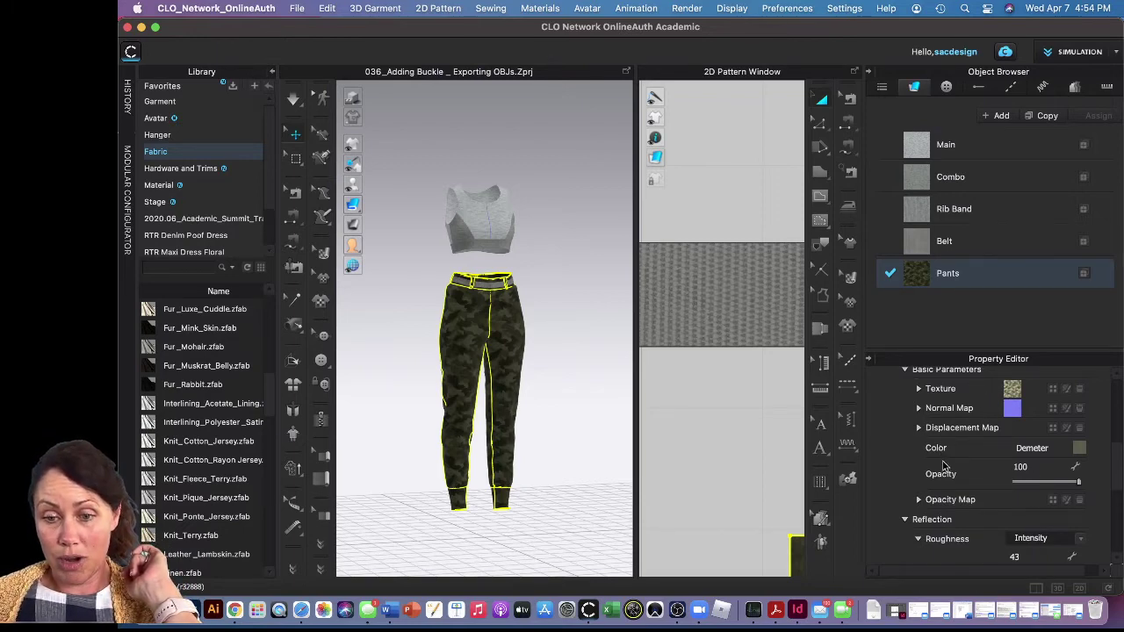
click(1080, 449)
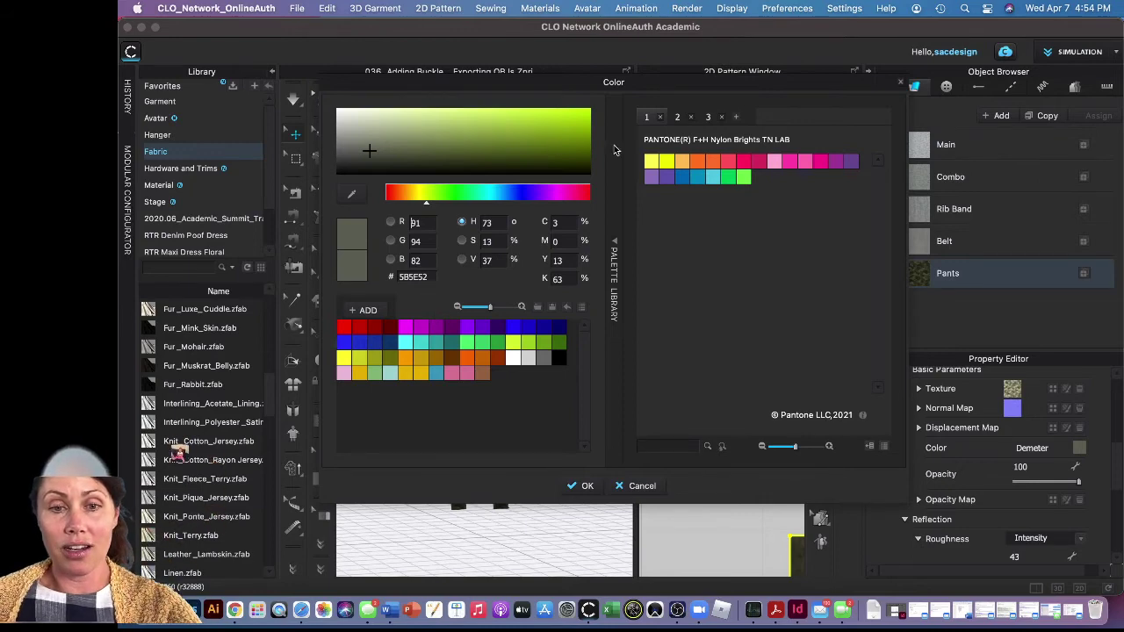
click(677, 117)
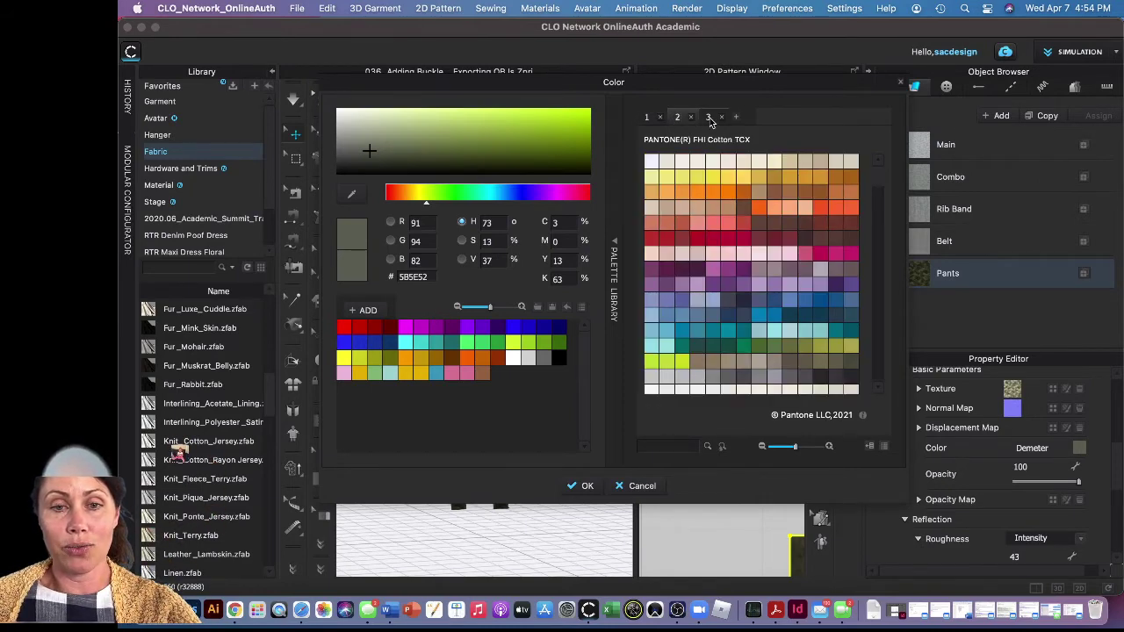
click(708, 117)
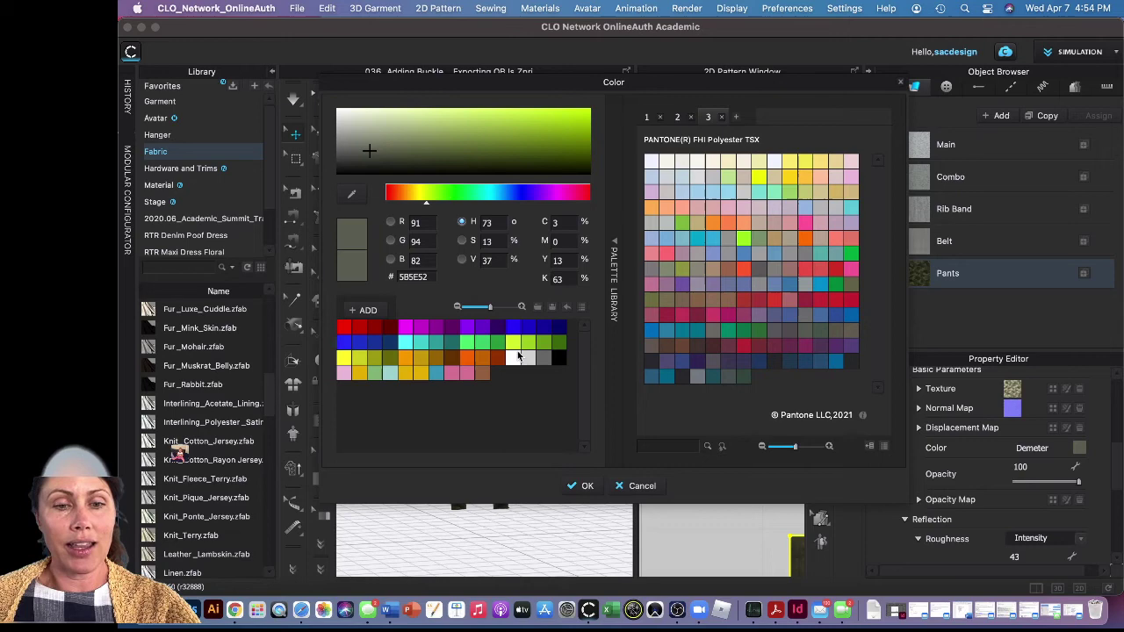
double_click(426, 277)
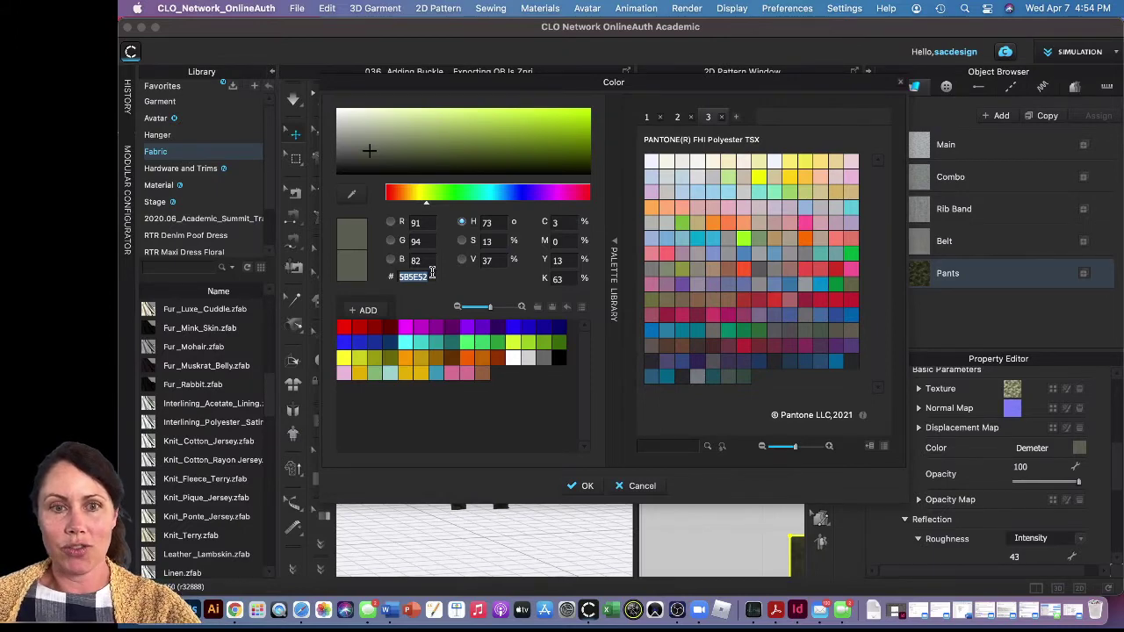
drag(510, 151, 454, 122)
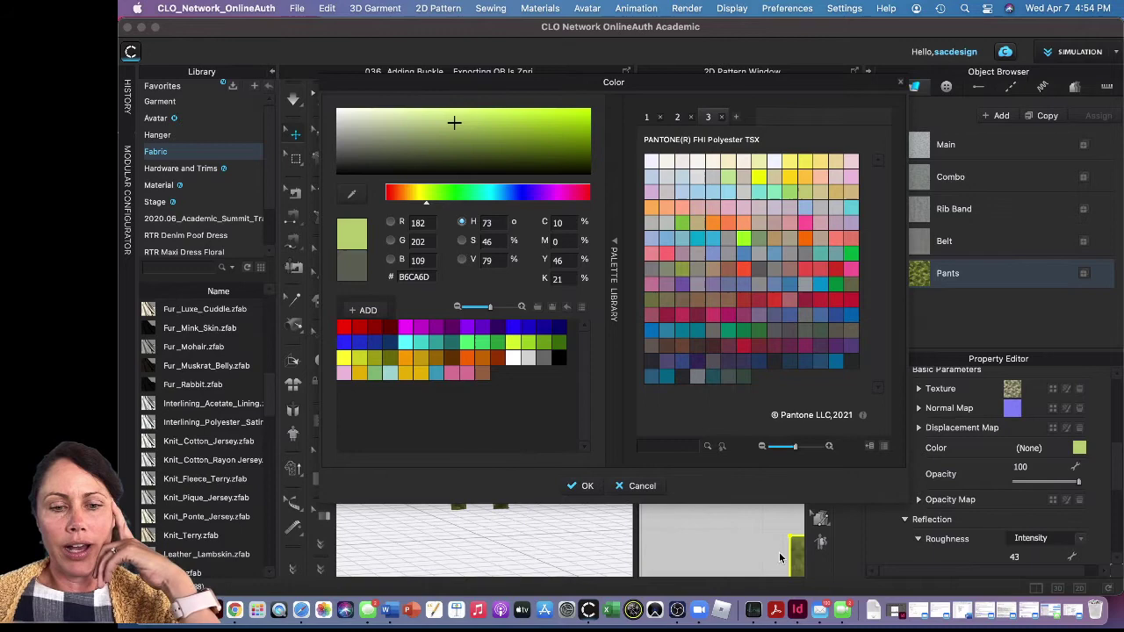
click(636, 486)
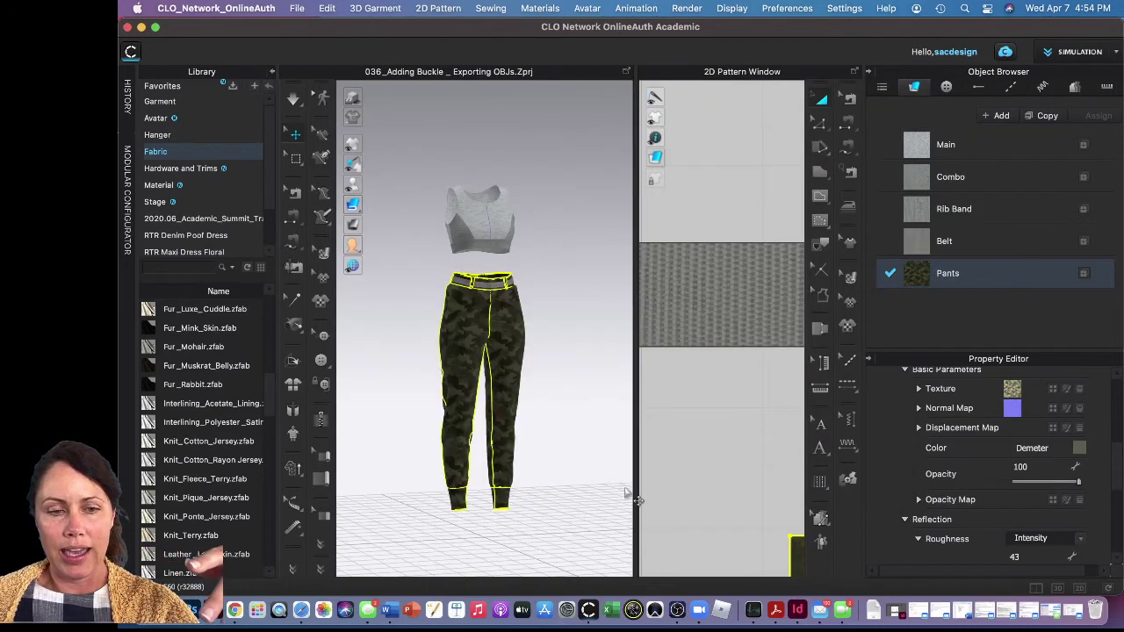
click(1054, 391)
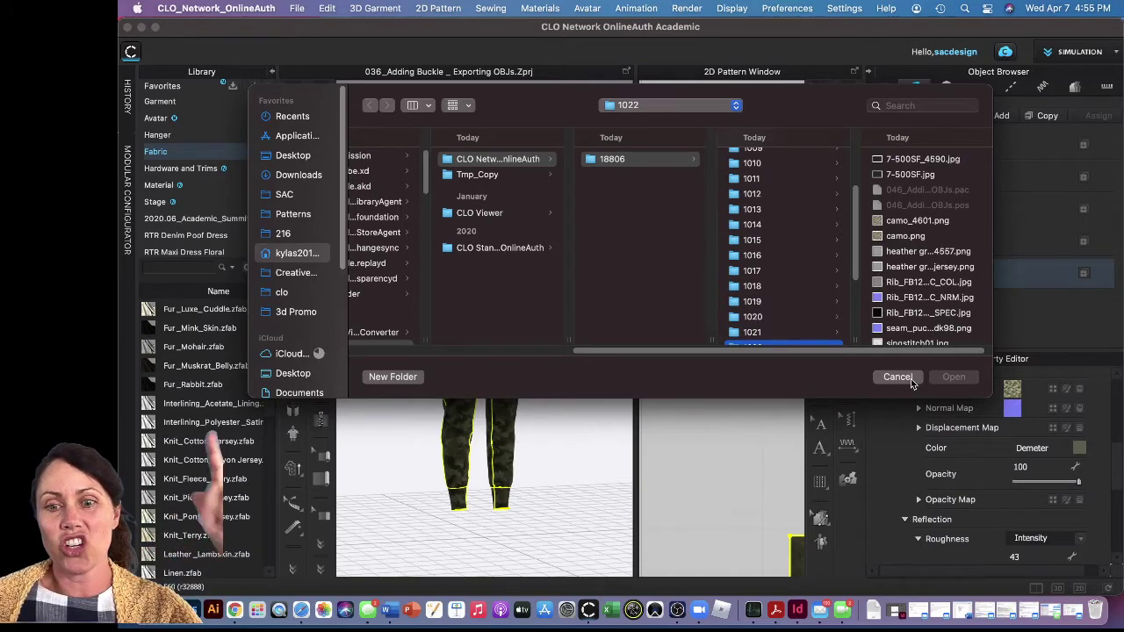
click(898, 377)
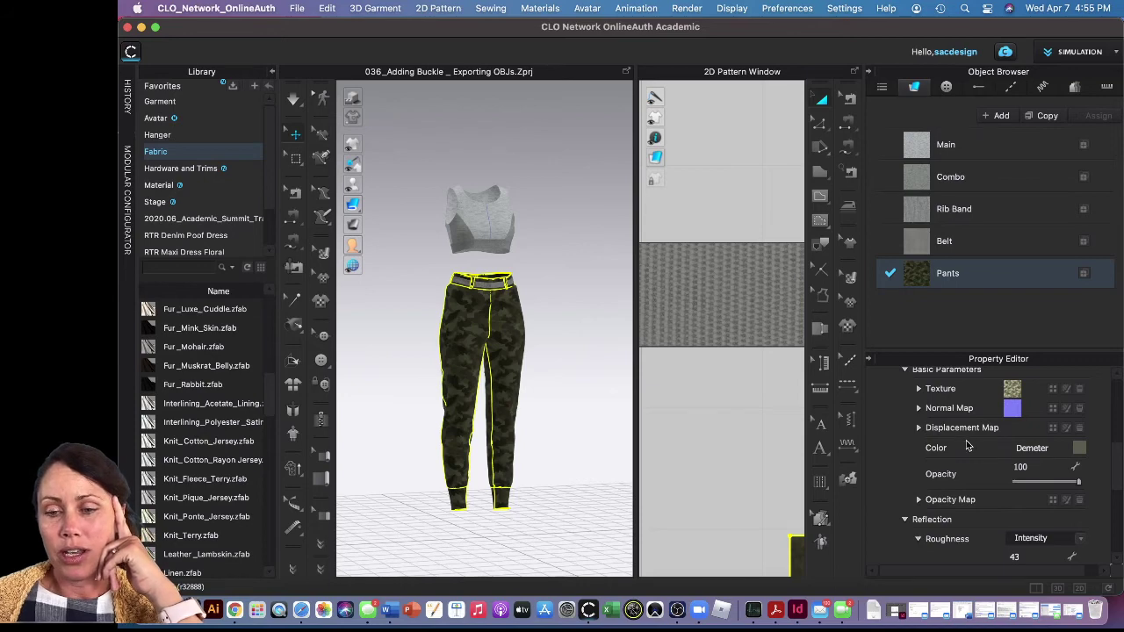
- Expand the Pants fabric's Transformation section in the Property Editor, then return to the top
scroll(967, 446, down, 5)
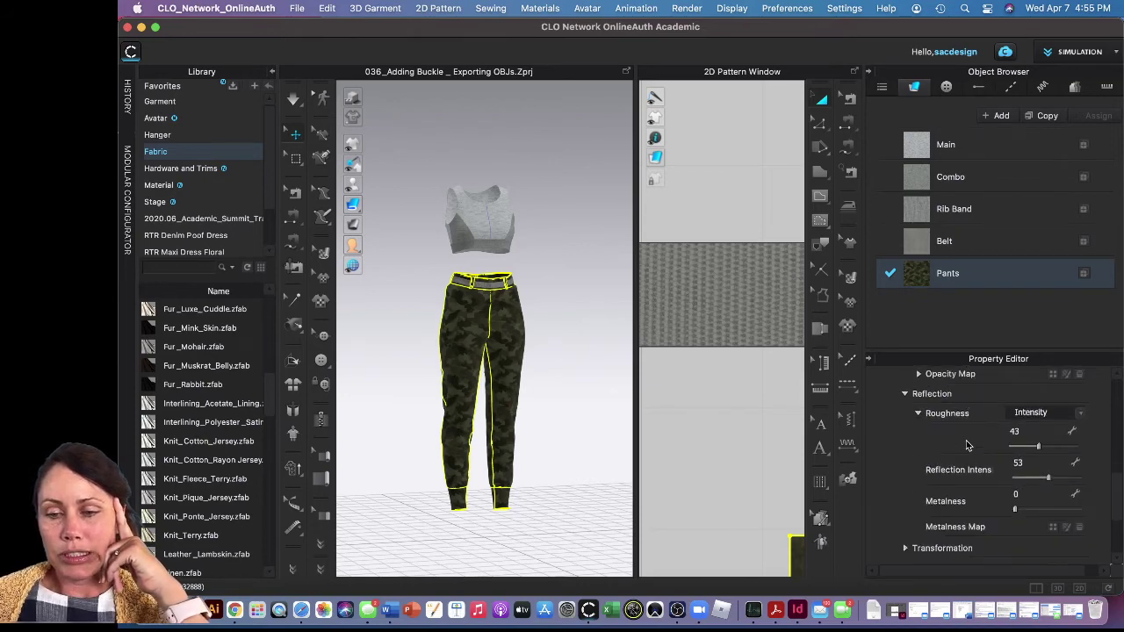
scroll(967, 446, down, 2)
scroll(967, 447, up, 3)
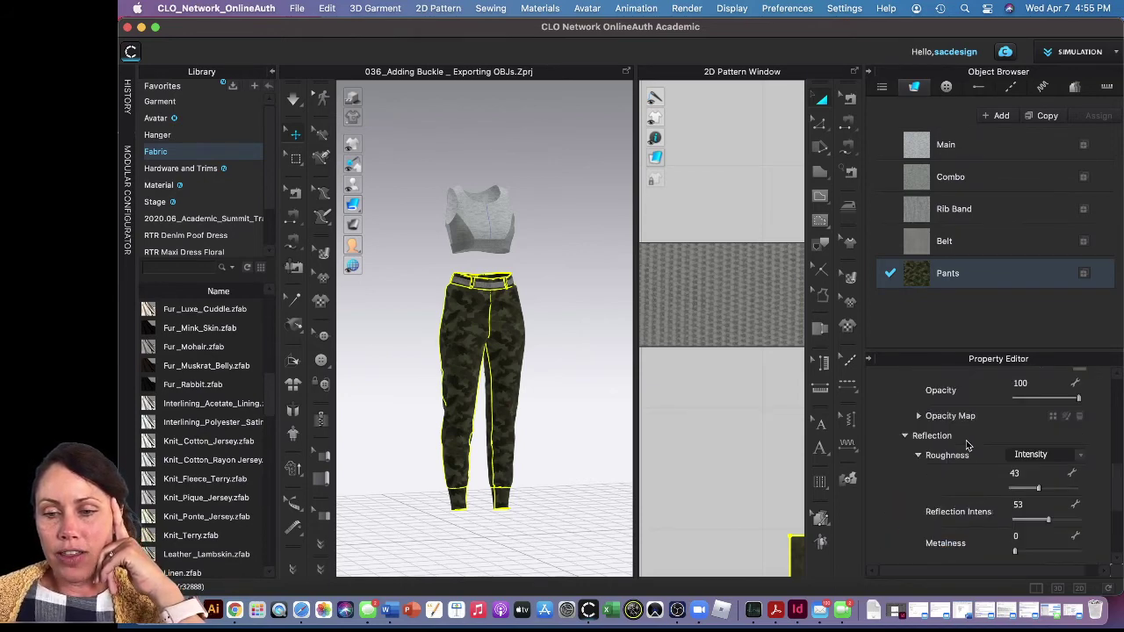
scroll(967, 446, down, 2)
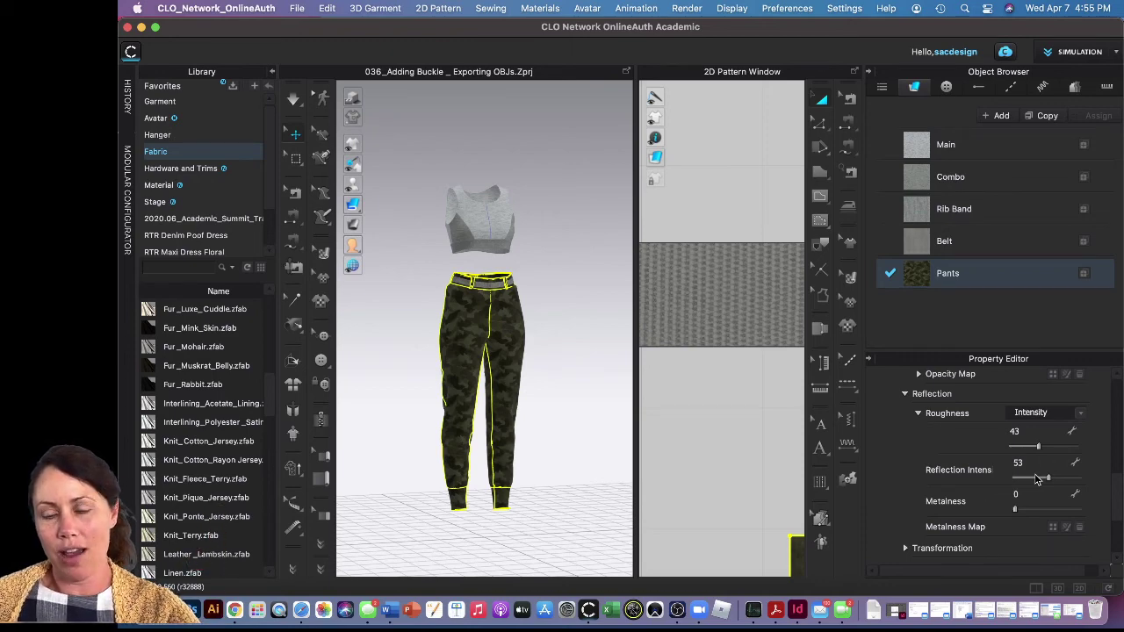
scroll(1010, 446, down, 2)
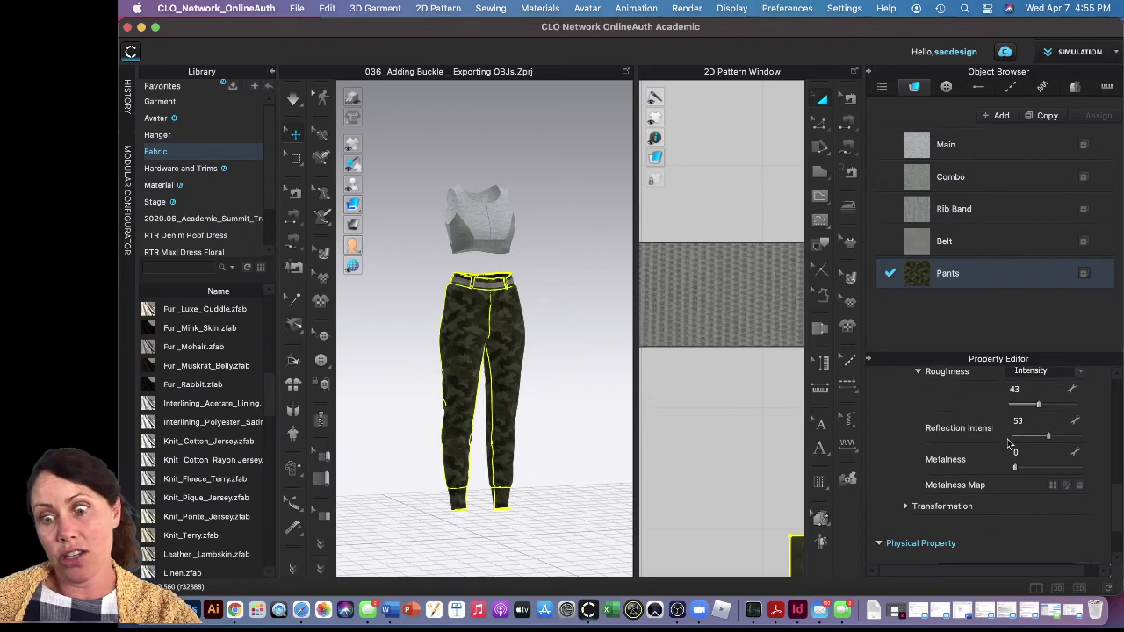
click(905, 507)
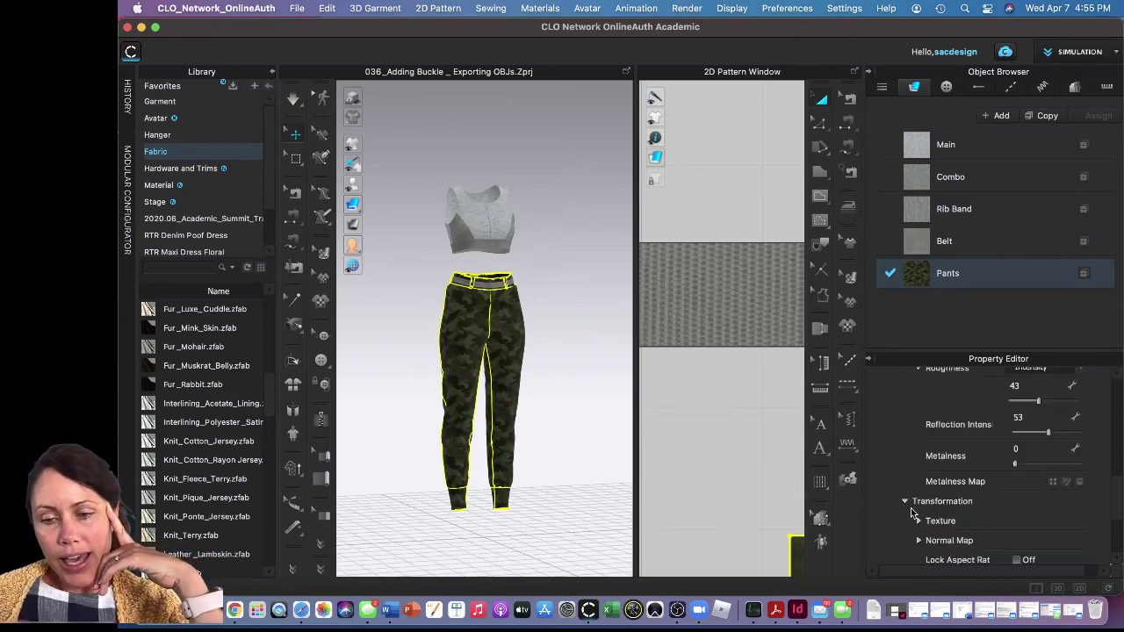
scroll(909, 512, down, 1)
scroll(911, 512, down, 2)
scroll(911, 514, up, 10)
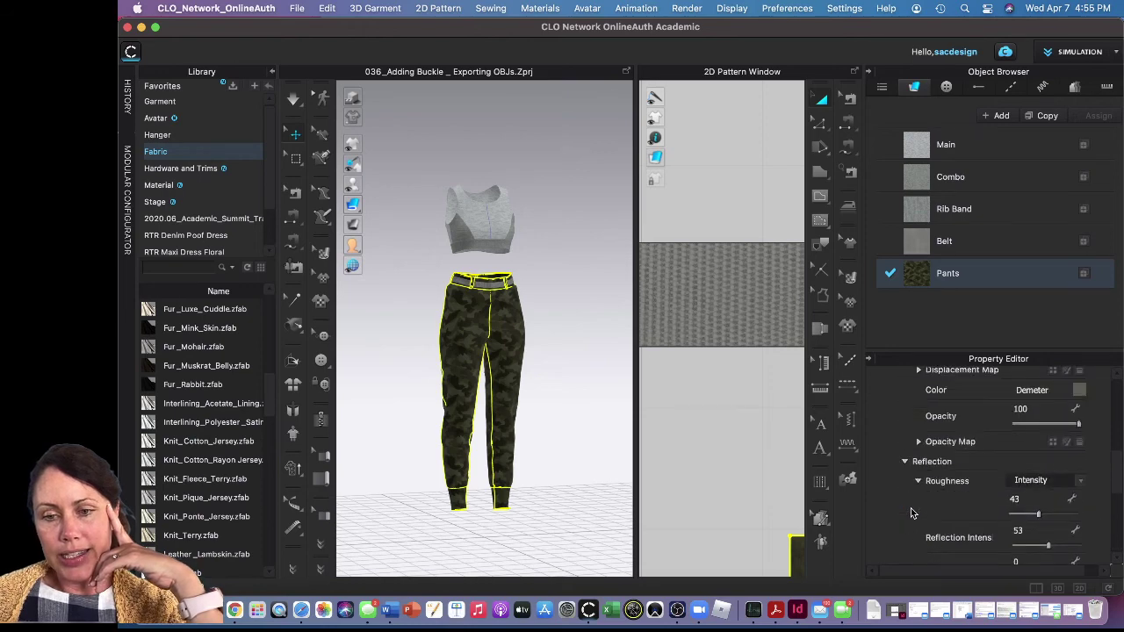
scroll(912, 514, up, 4)
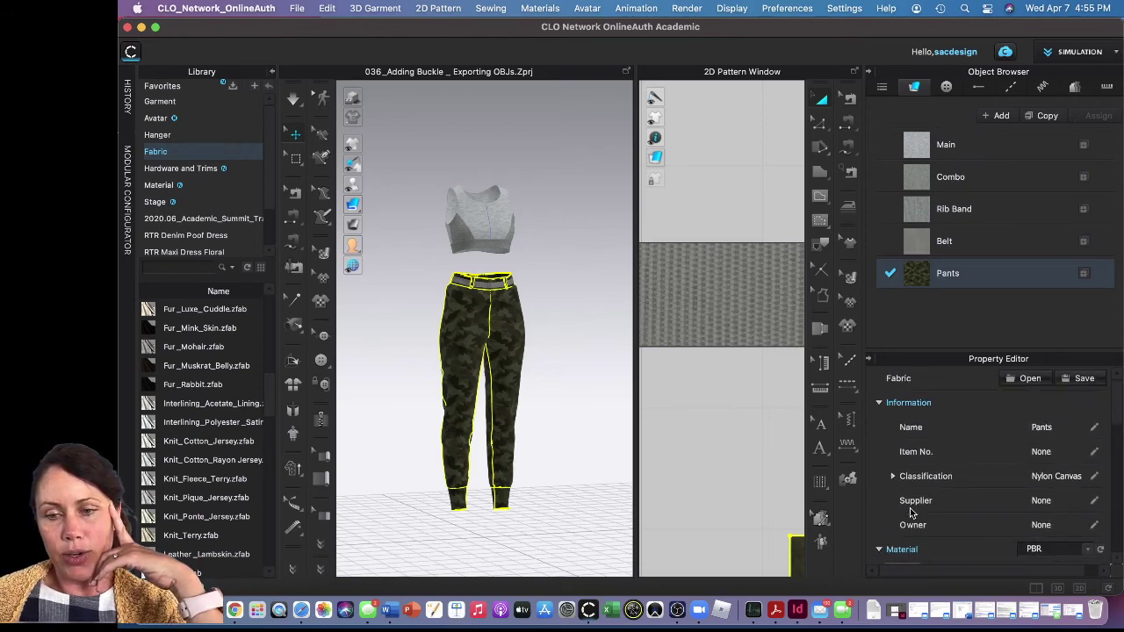
- Check where the Belt fabric is used, then apply the camo Pants fabric to the left leg
click(932, 246)
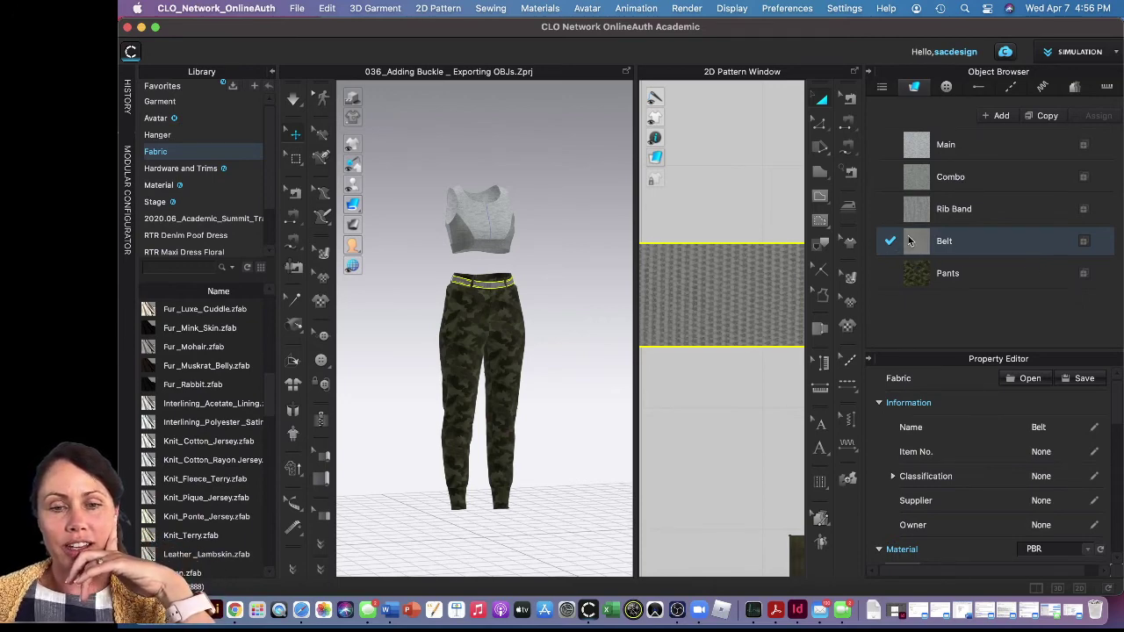
click(466, 336)
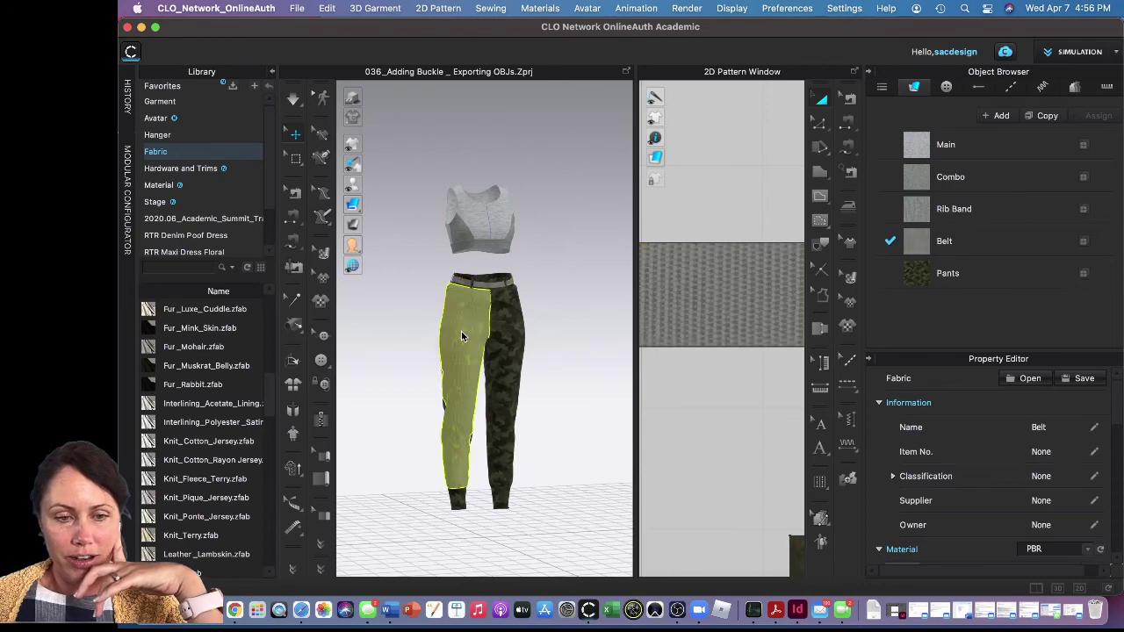
click(586, 341)
click(459, 376)
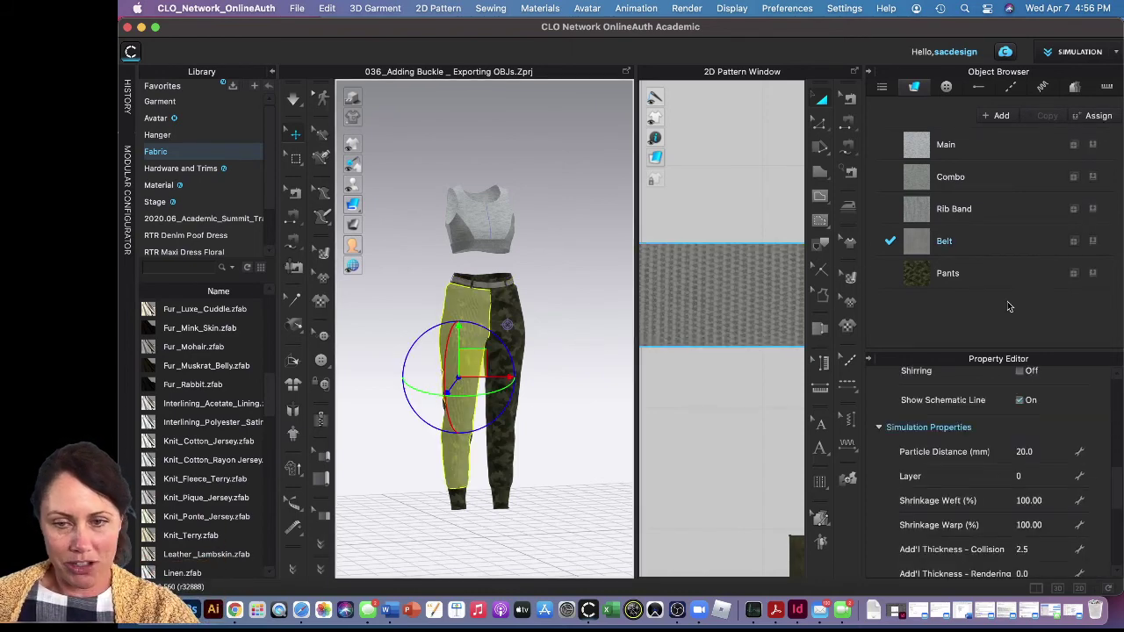
drag(949, 275, 461, 295)
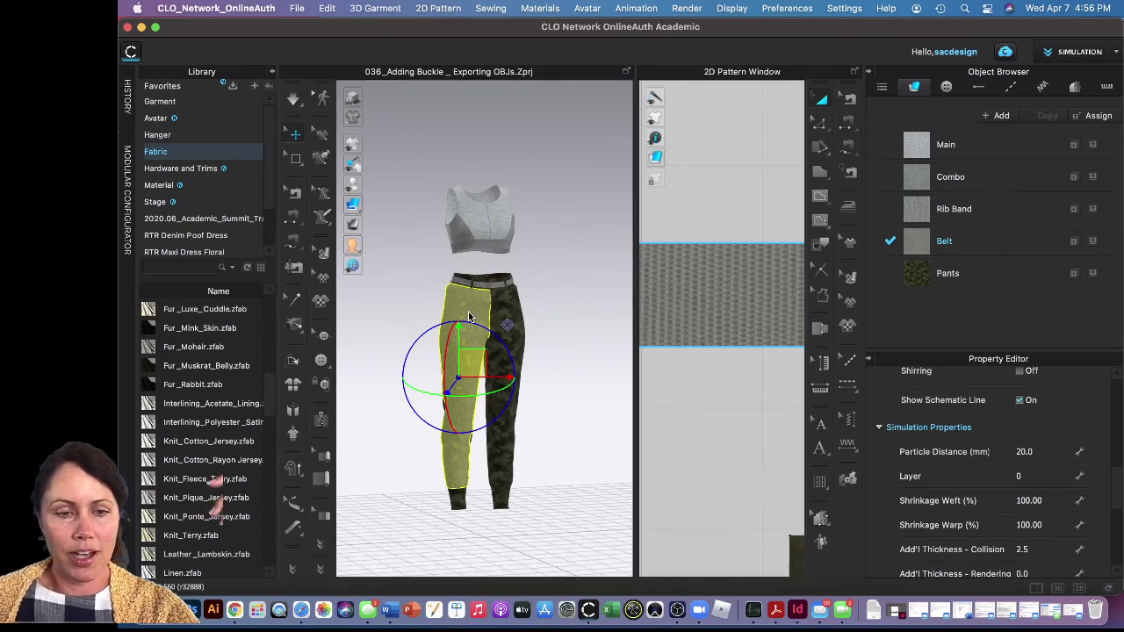
click(602, 362)
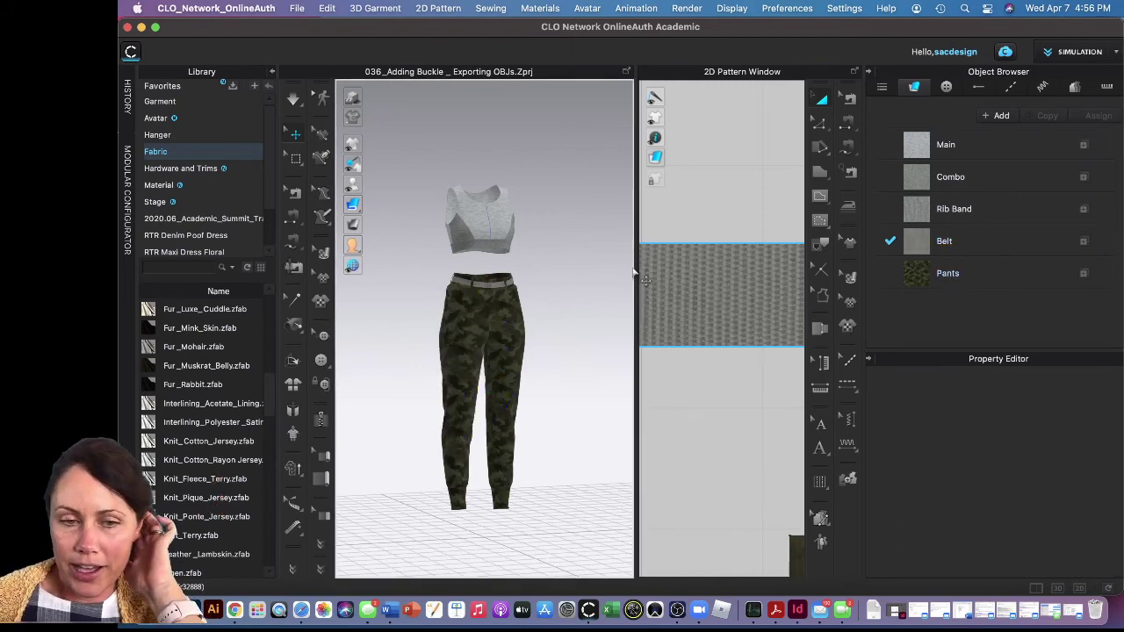